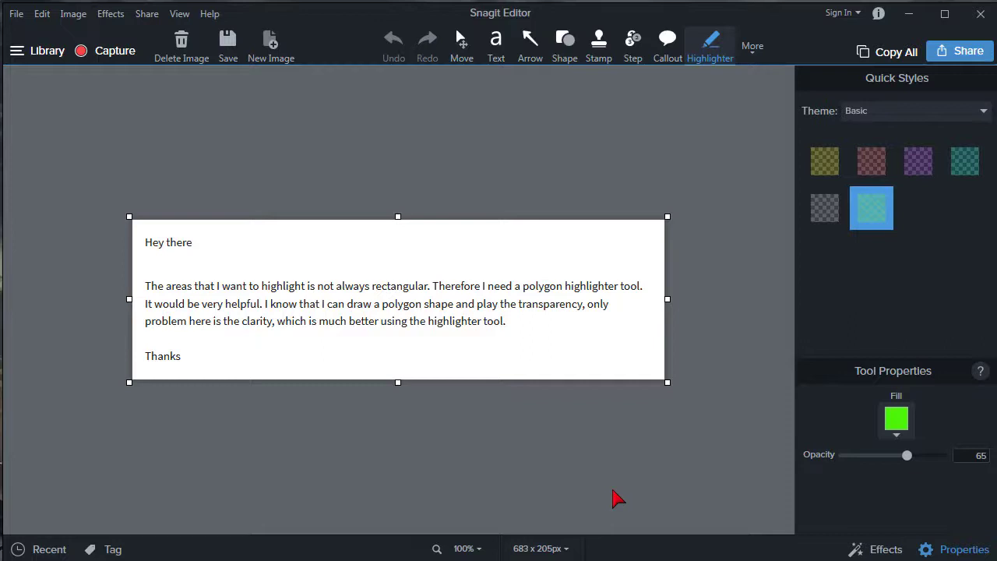
Highlight the sentence 'The areas that I want to highlight is not always rectangular.' in green
mouse_move(140, 266)
left_mouse_down()
mouse_move(149, 290)
mouse_move(433, 300)
left_mouse_up()
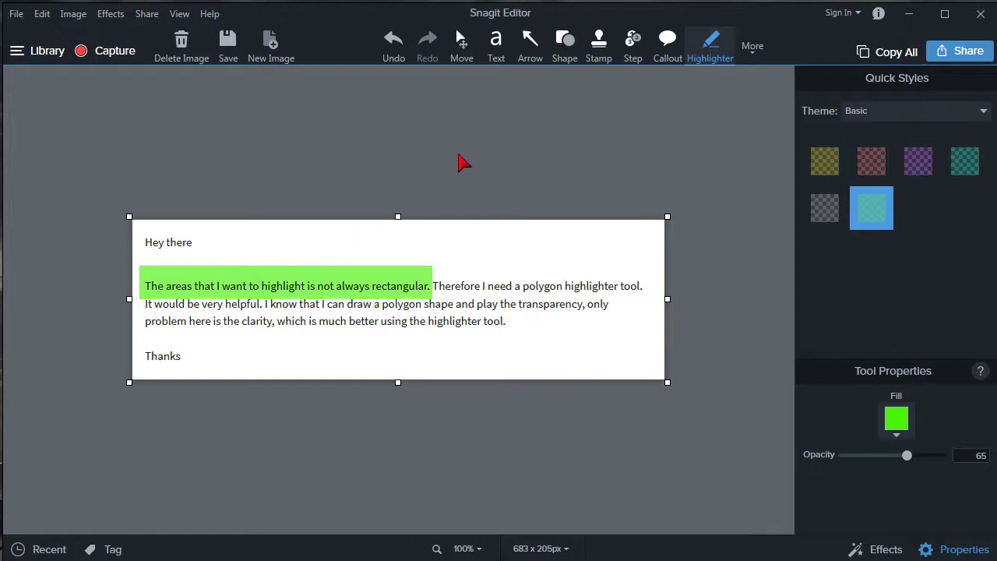
left_click(566, 41)
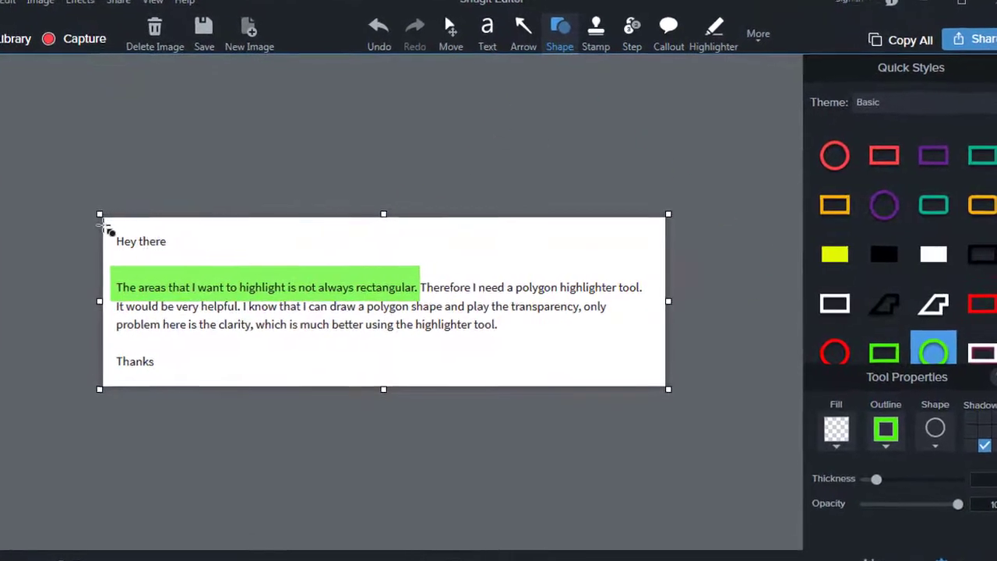
Draw an ellipse over 'Hey there' filled with the sampled highlight green, with no outline
left_click_drag(107, 229, 145, 260)
left_click(848, 450)
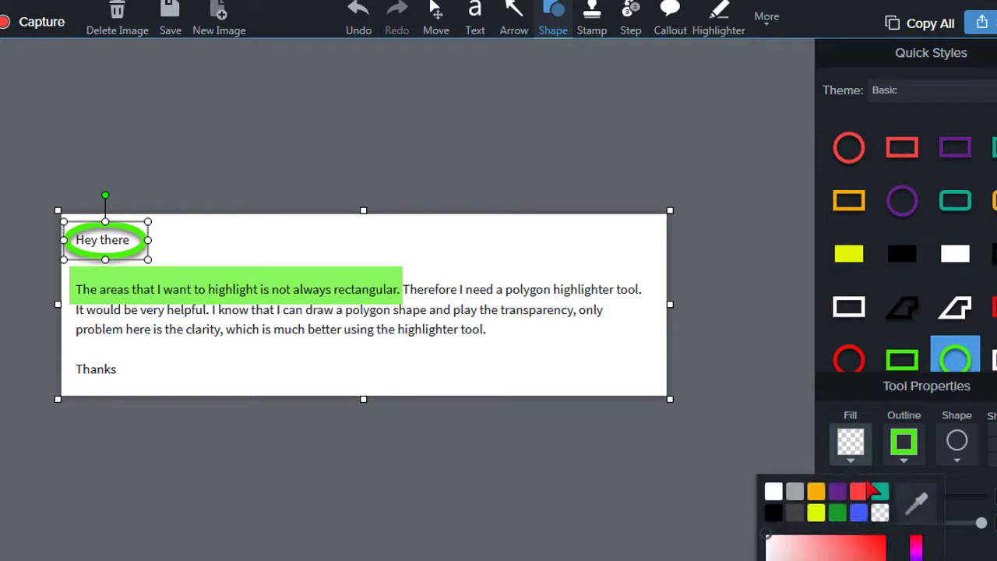
left_click(916, 503)
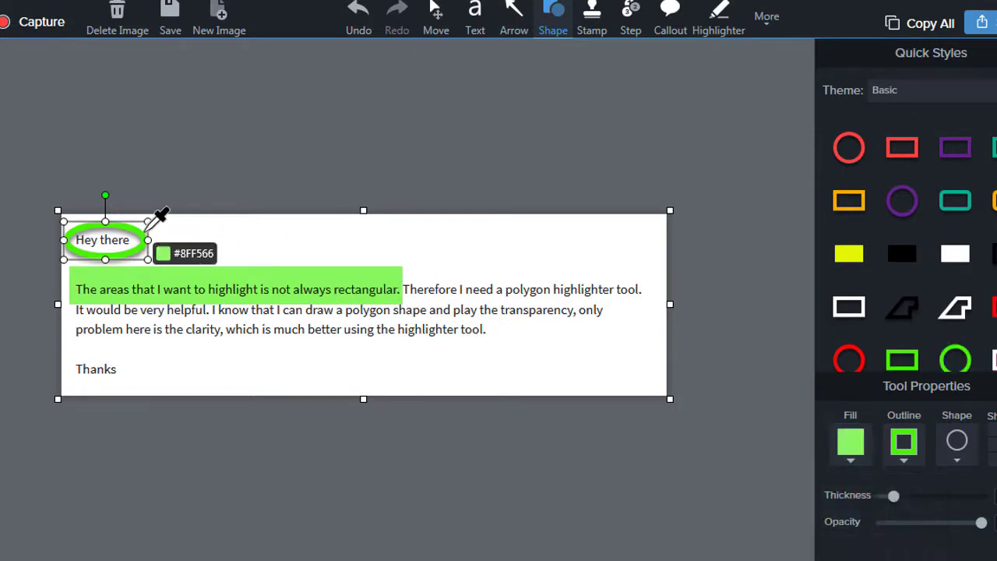
left_click(149, 220)
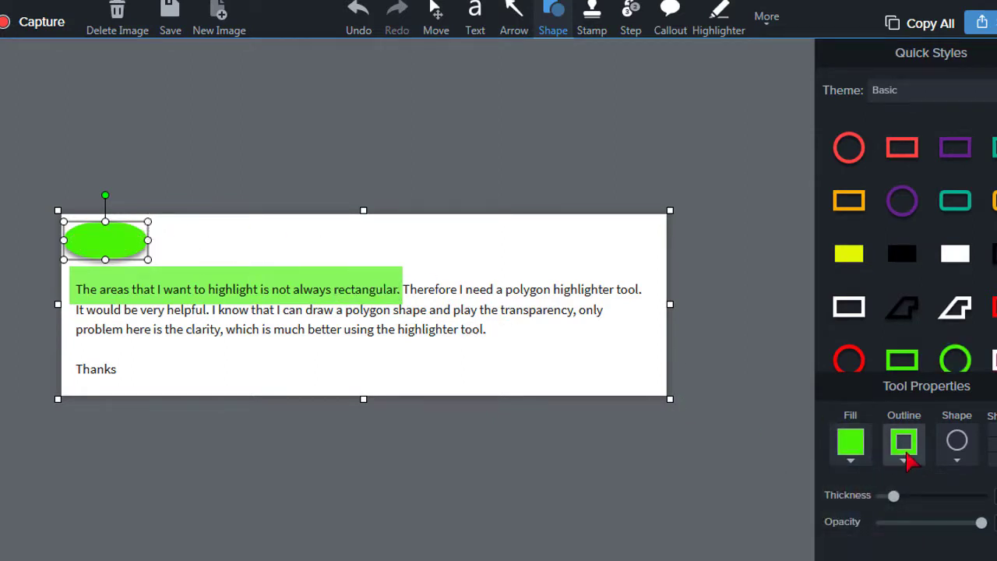
left_click(905, 458)
left_click(933, 512)
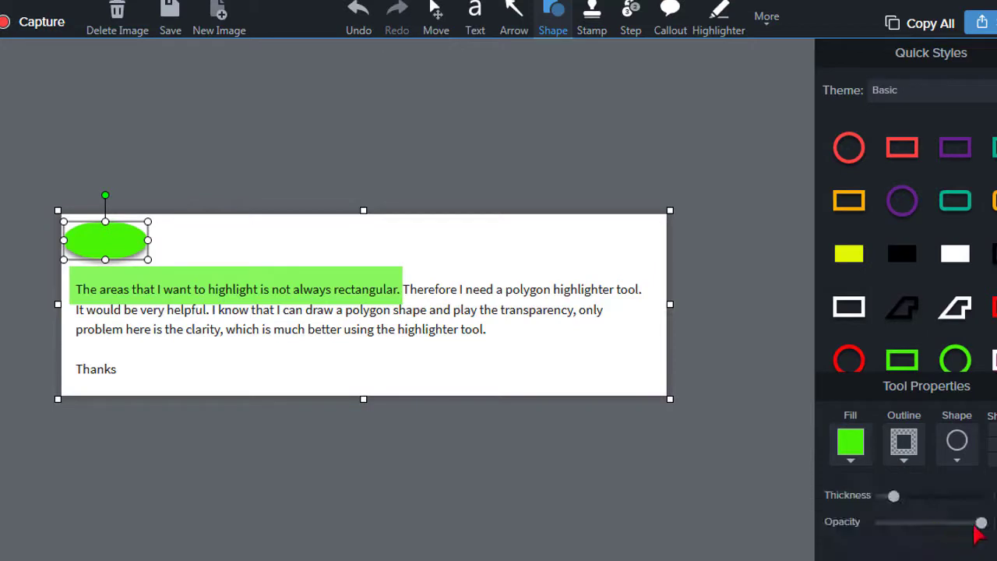
left_click_drag(981, 524, 917, 525)
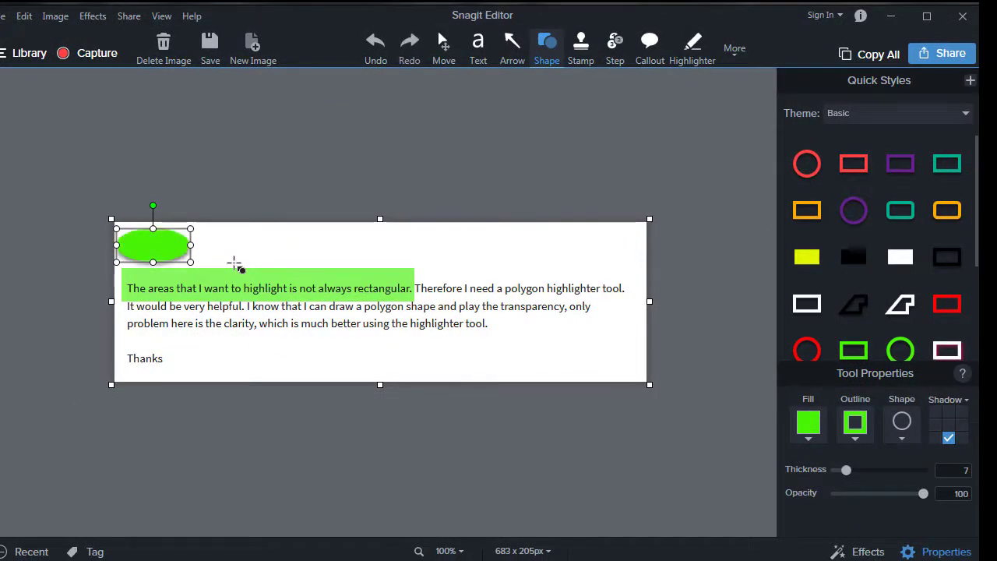
Delete the green ellipse and switch to the Selection tool from More
left_click(900, 350)
key("Delete")
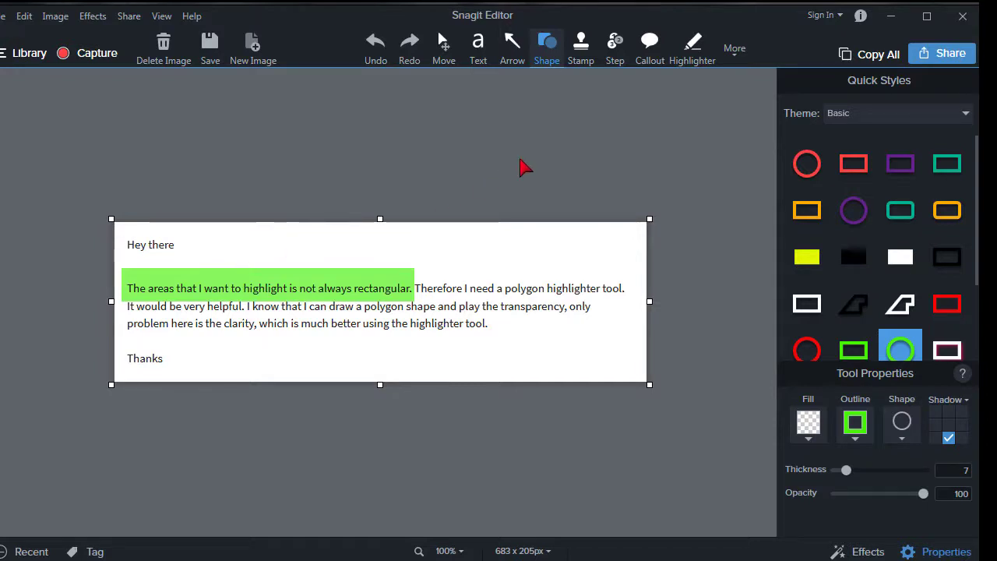
left_click(734, 51)
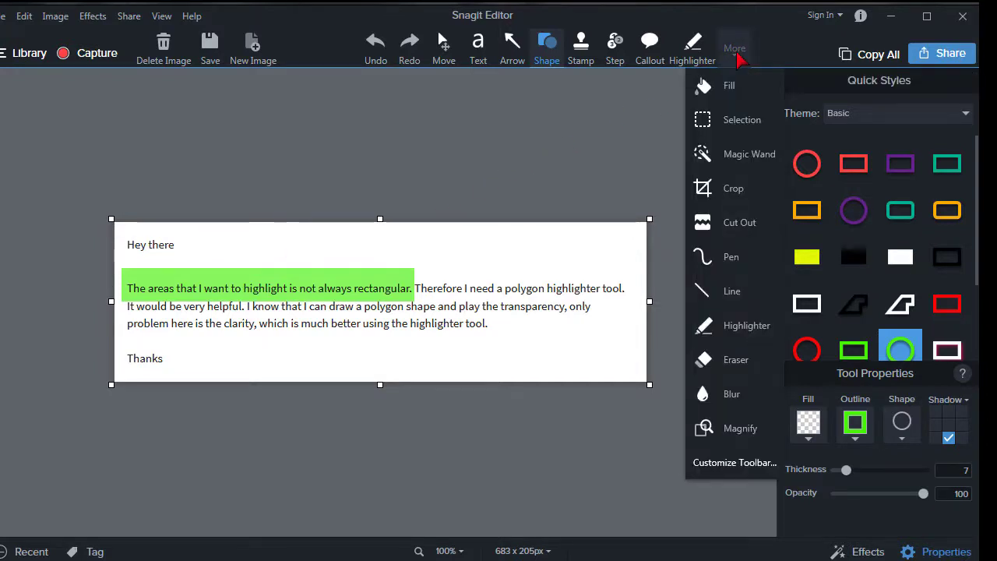
left_click(739, 120)
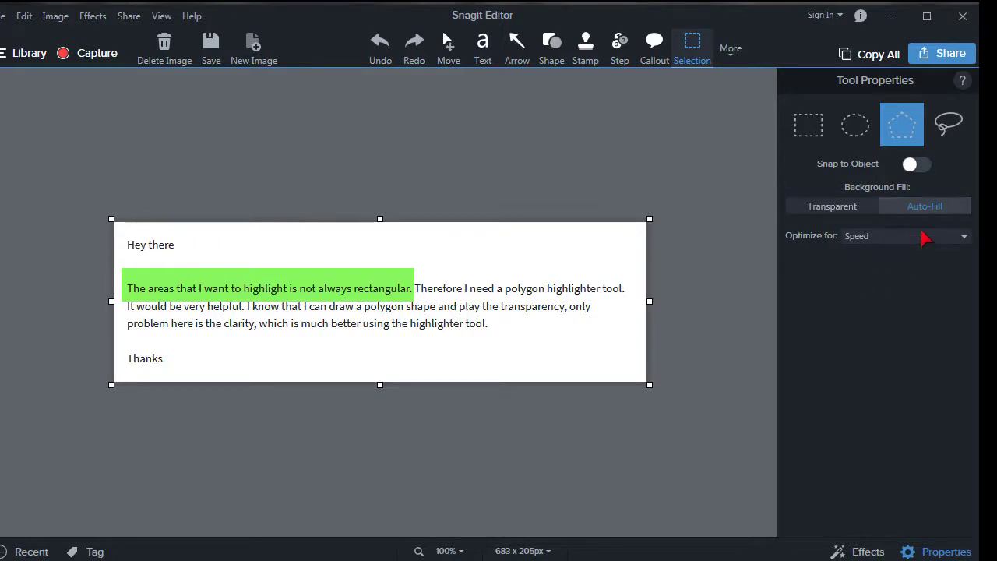
Make an ellipse selection around 'Hey there' and narrow it to fit the words
left_click(850, 127)
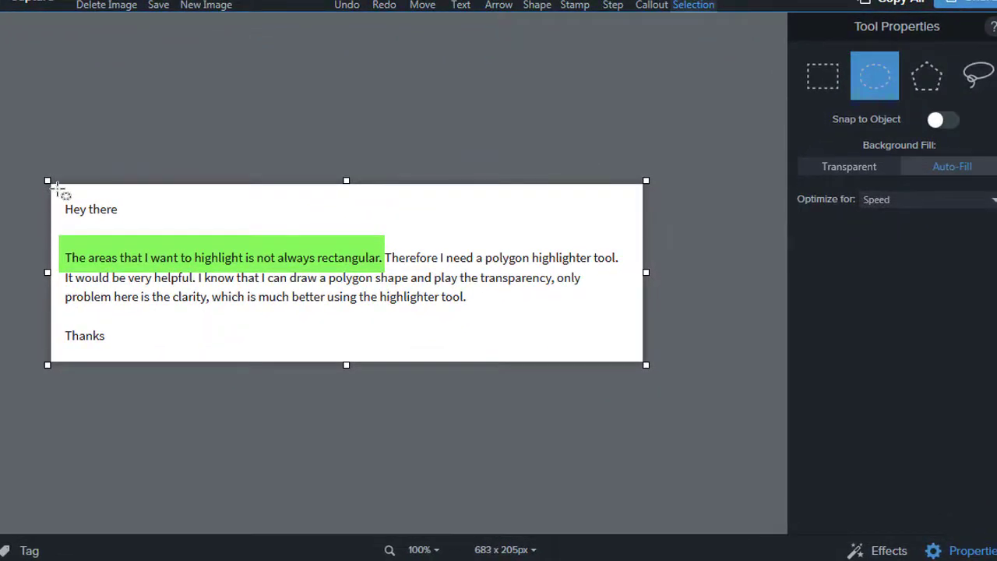
left_click_drag(107, 225, 142, 232)
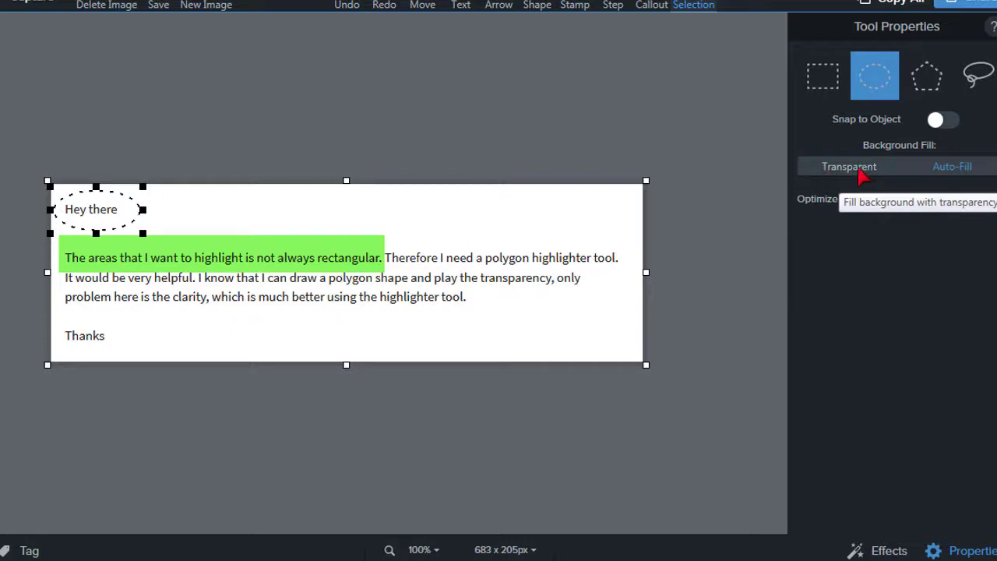
left_click(951, 167)
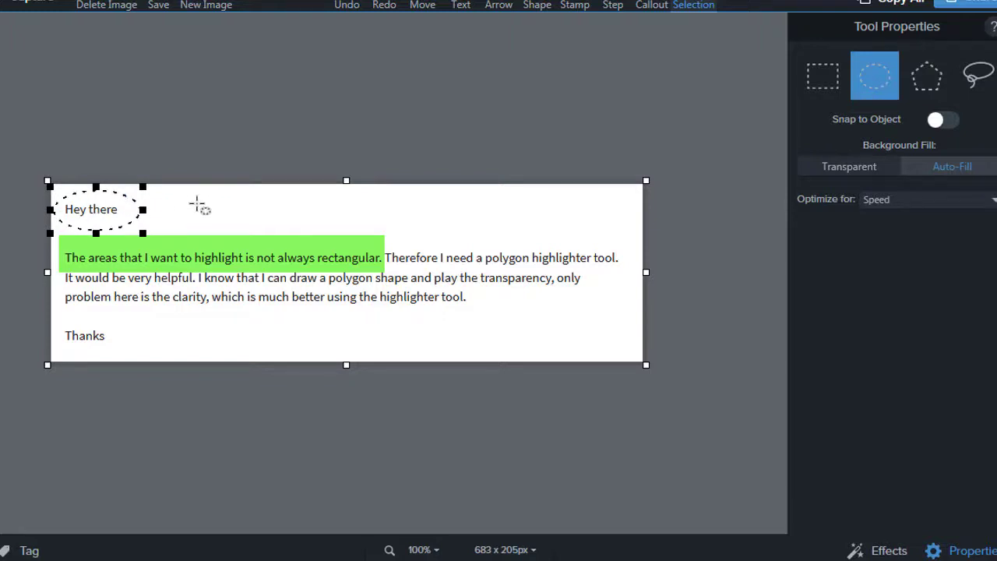
left_click_drag(144, 208, 136, 208)
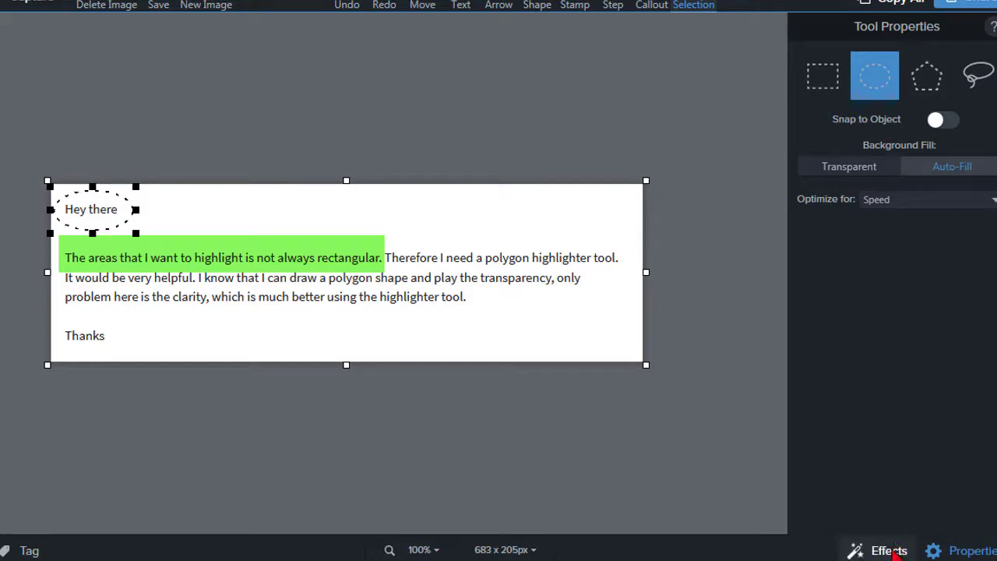
left_click(888, 550)
scroll(916, 486, "down", 3)
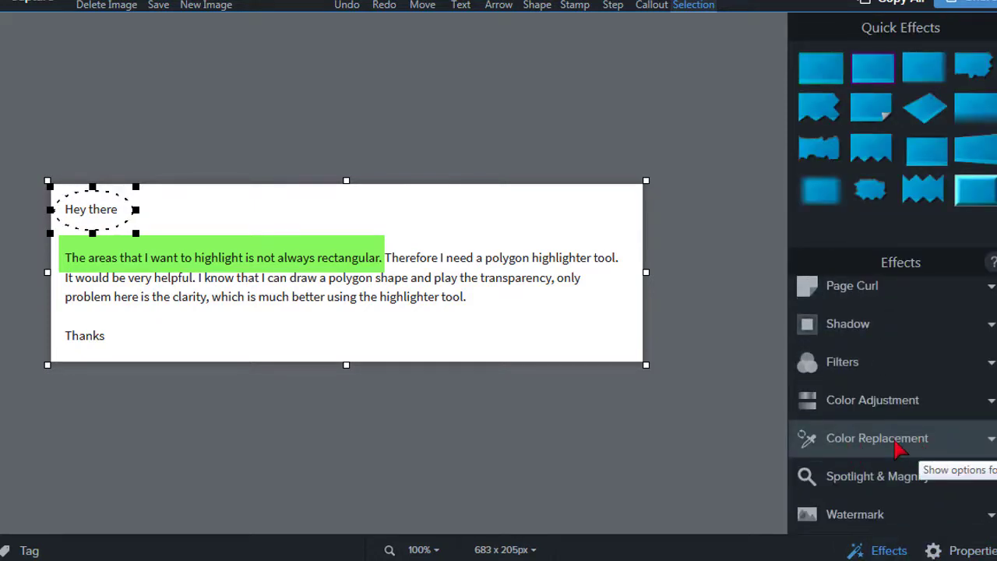
left_click(894, 444)
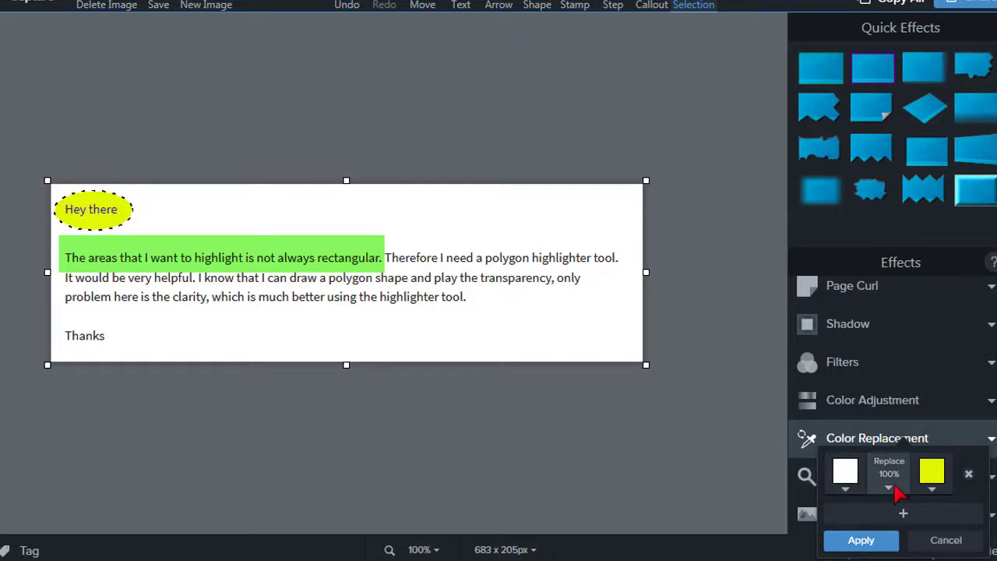
left_click(929, 489)
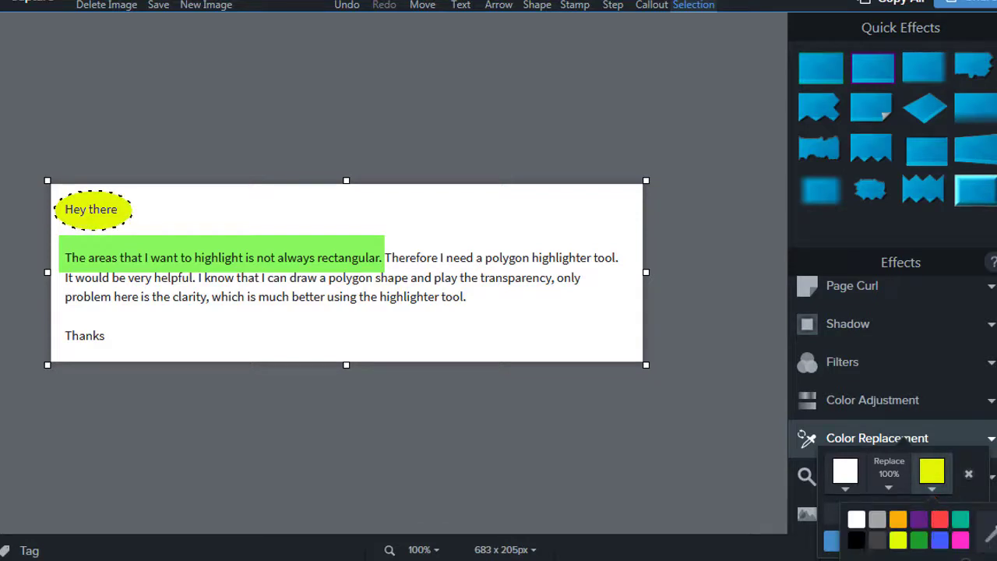
left_click(919, 540)
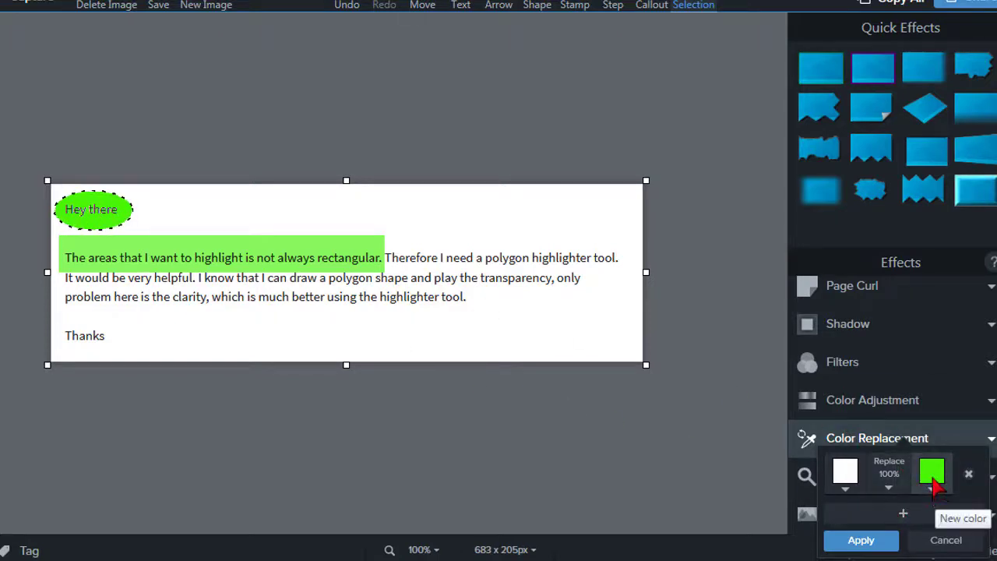
left_click(931, 488)
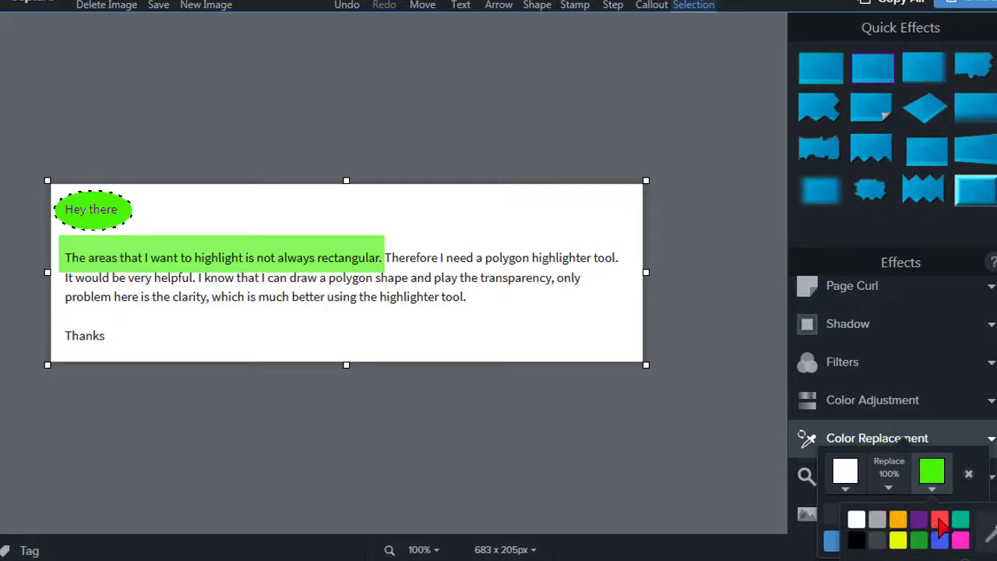
left_click(940, 520)
left_click(932, 474)
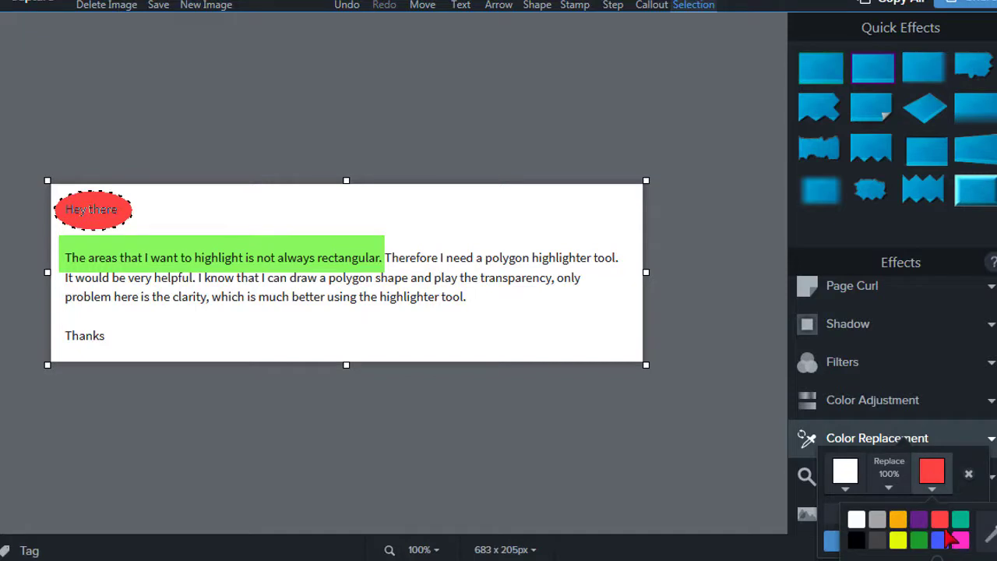
left_click(940, 539)
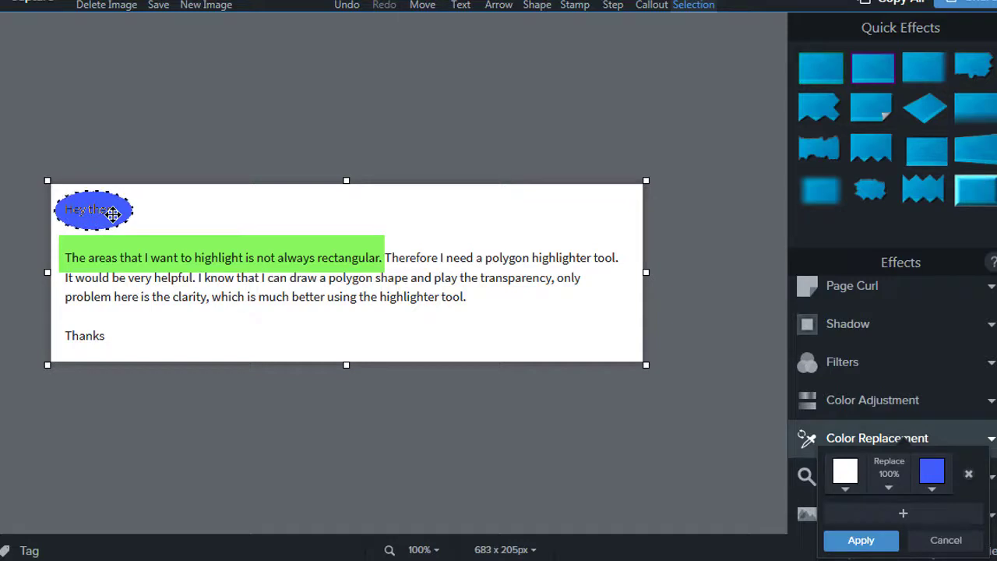
left_click(932, 484)
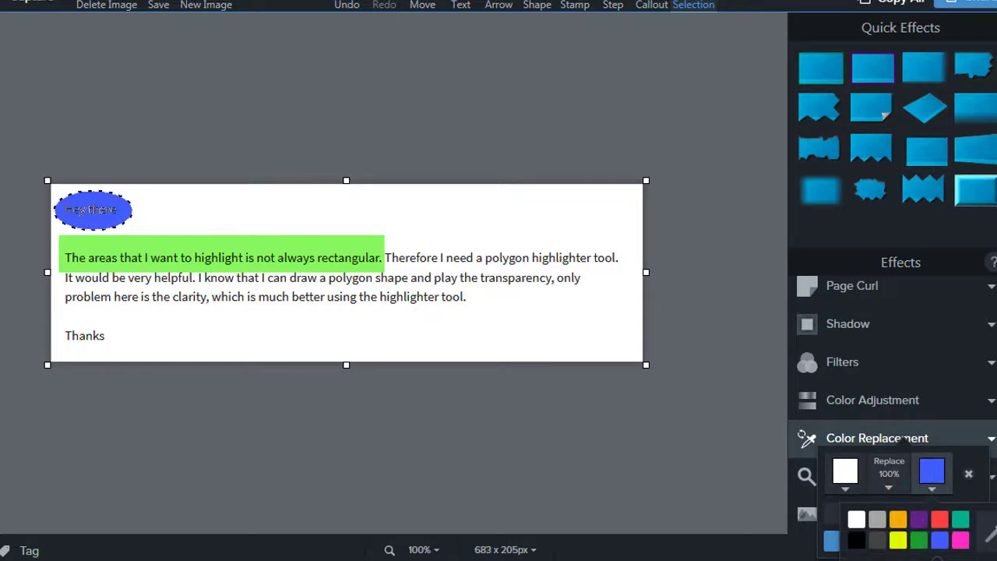
left_click(918, 539)
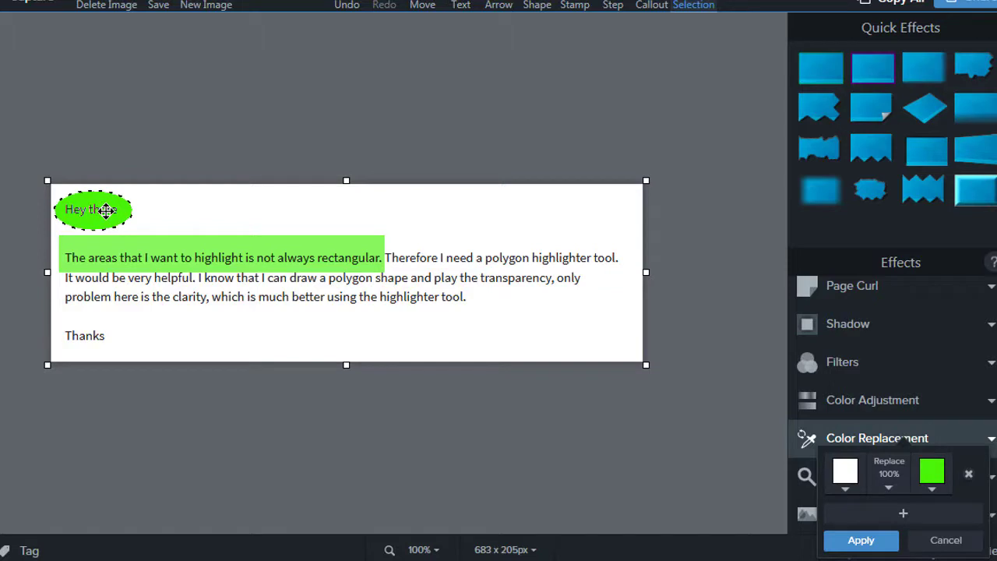
left_click(933, 487)
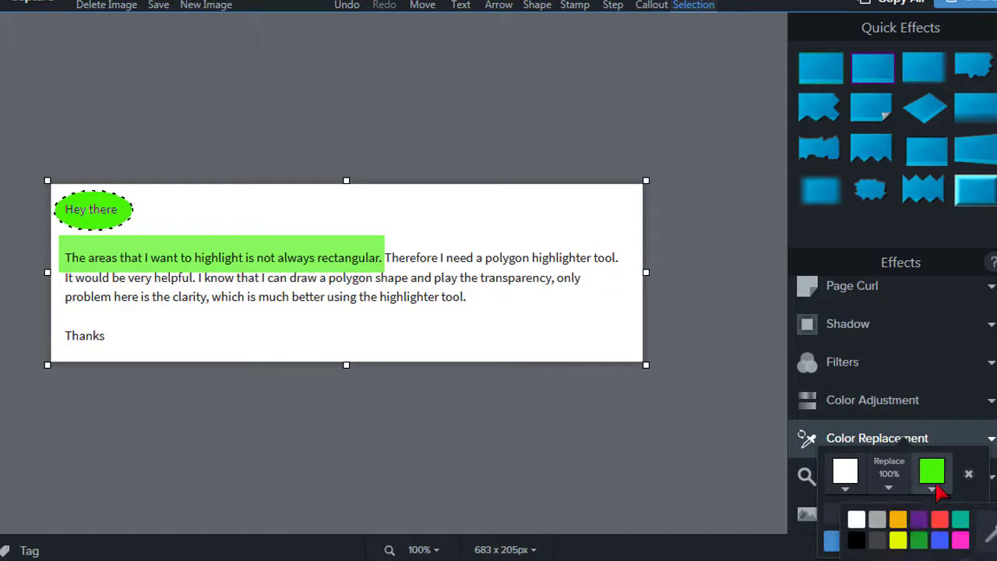
left_click(898, 519)
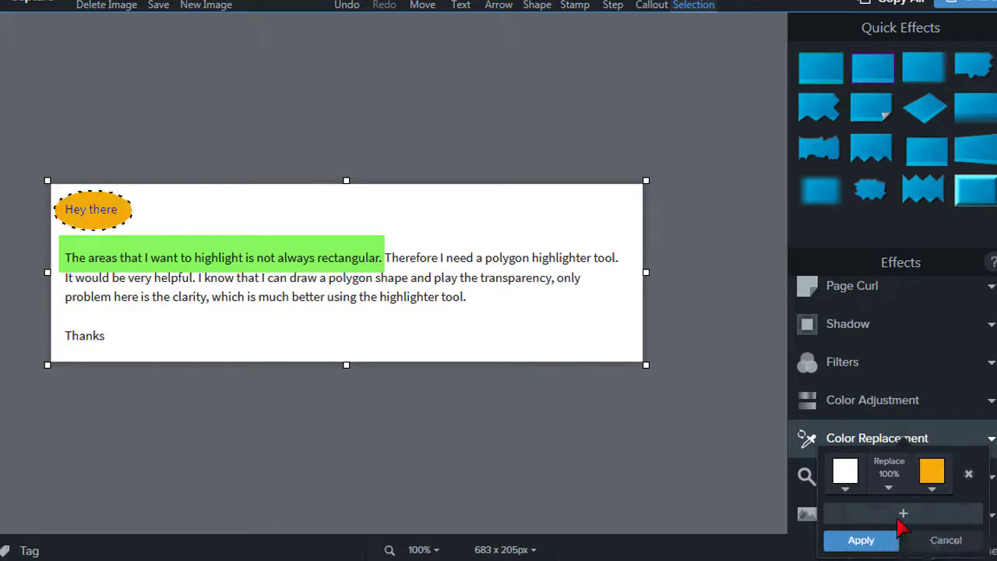
left_click(545, 416)
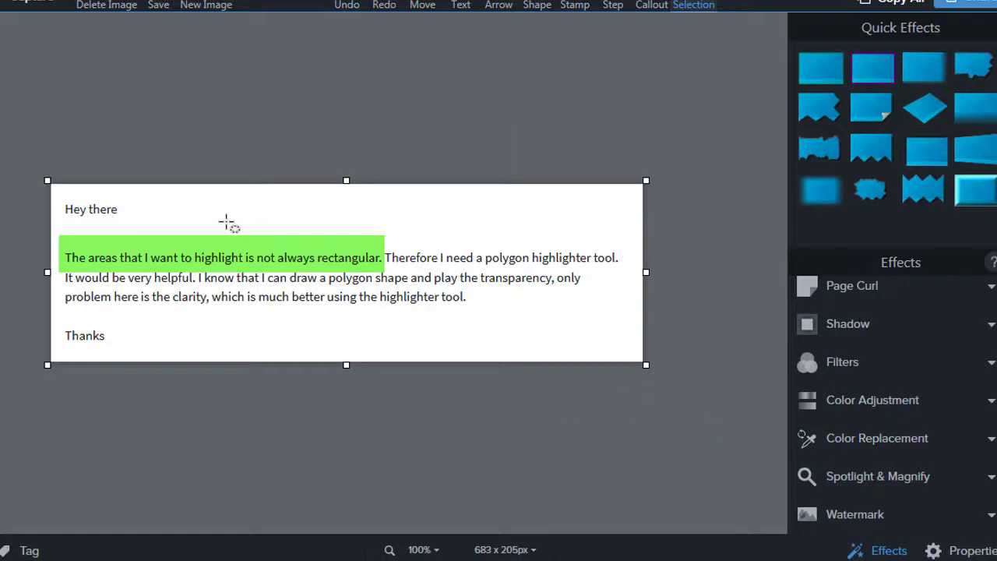
Fill the elliptical selection behind 'Hey there' with green using Color Replacement
left_click_drag(128, 233, 147, 234)
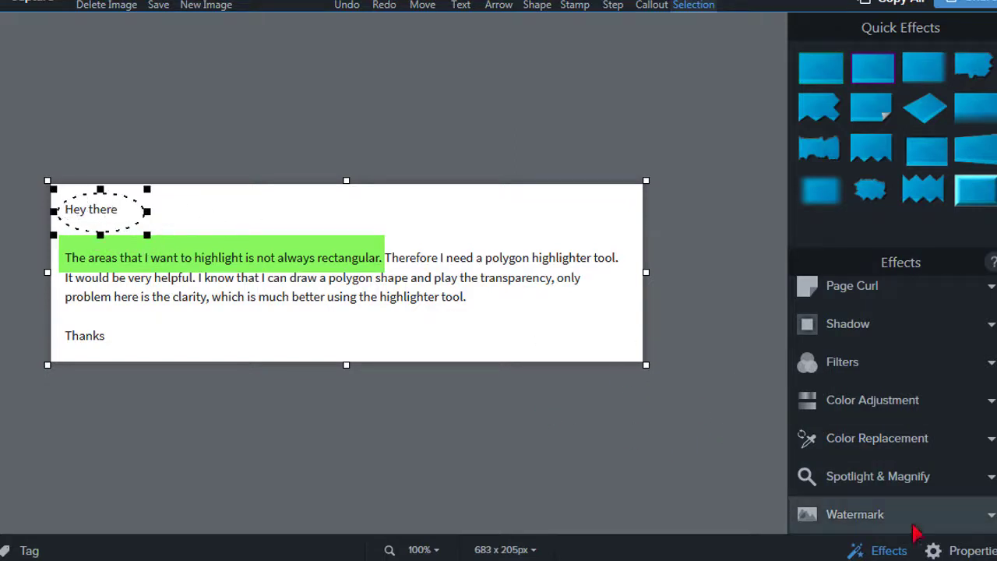
left_click(894, 443)
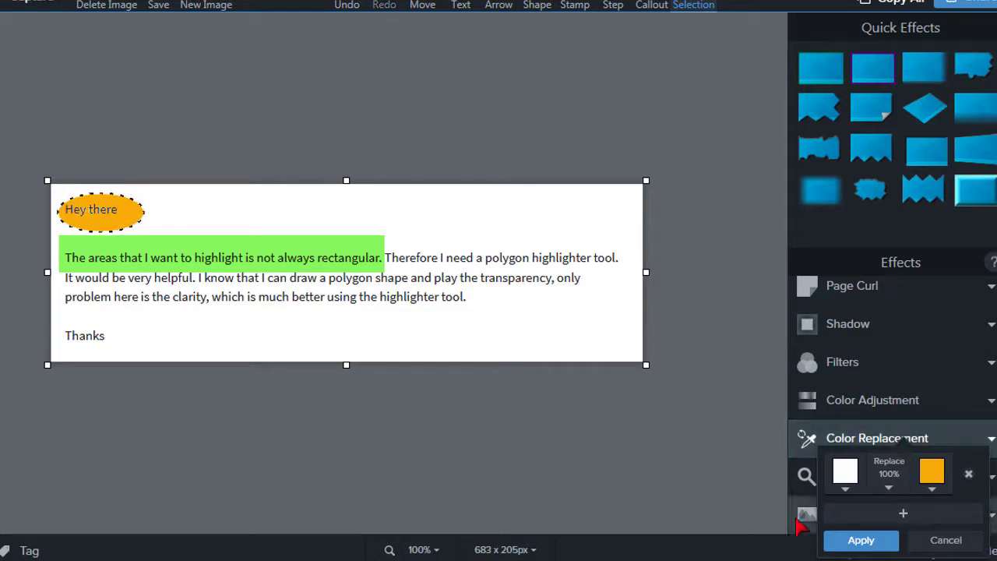
left_click(861, 539)
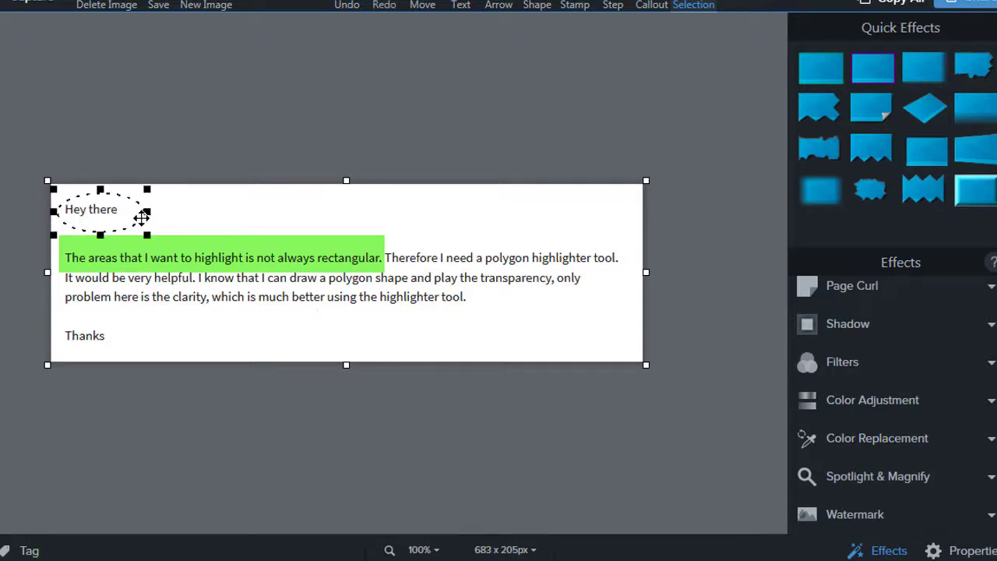
left_click(904, 440)
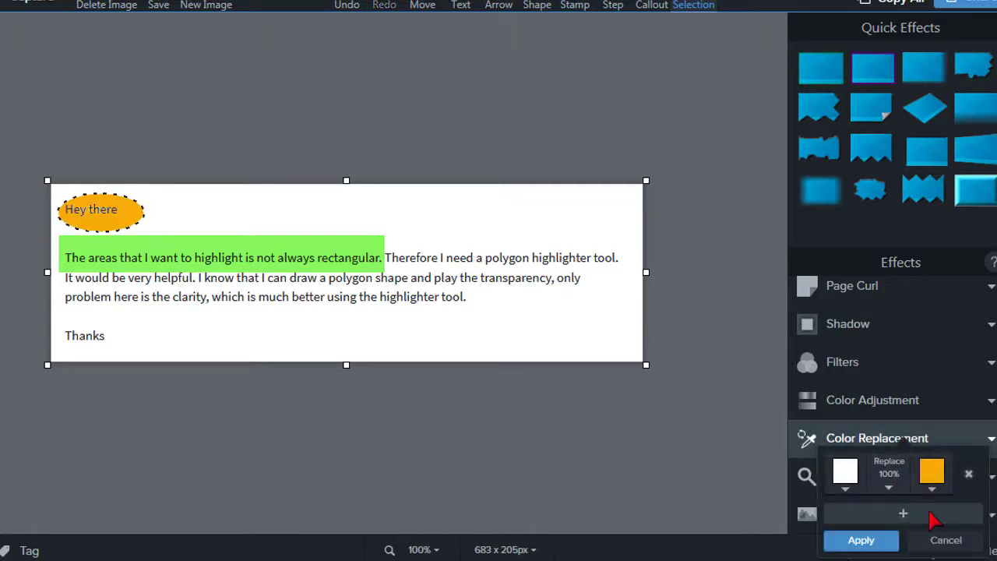
left_click(934, 488)
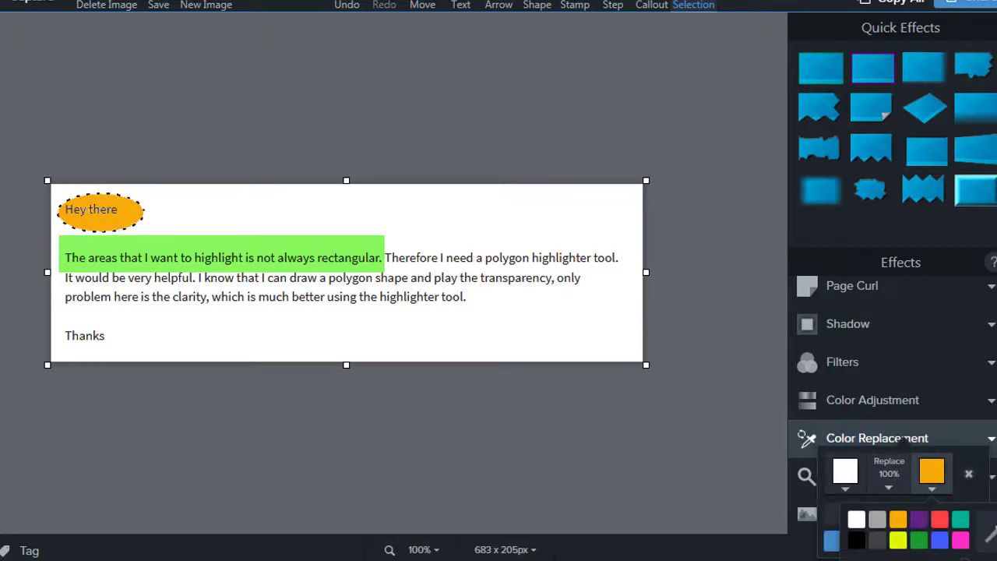
left_click(918, 539)
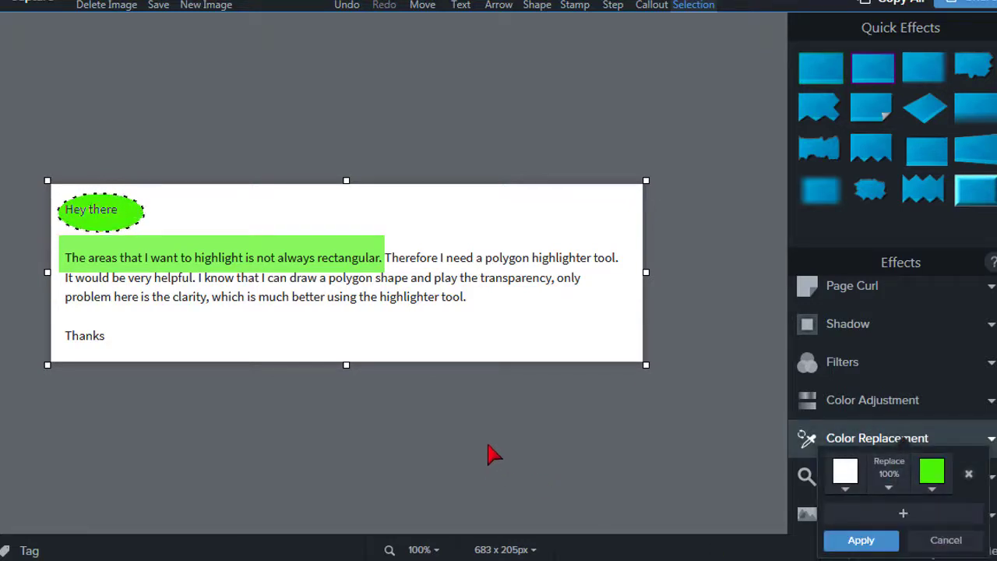
left_click(856, 541)
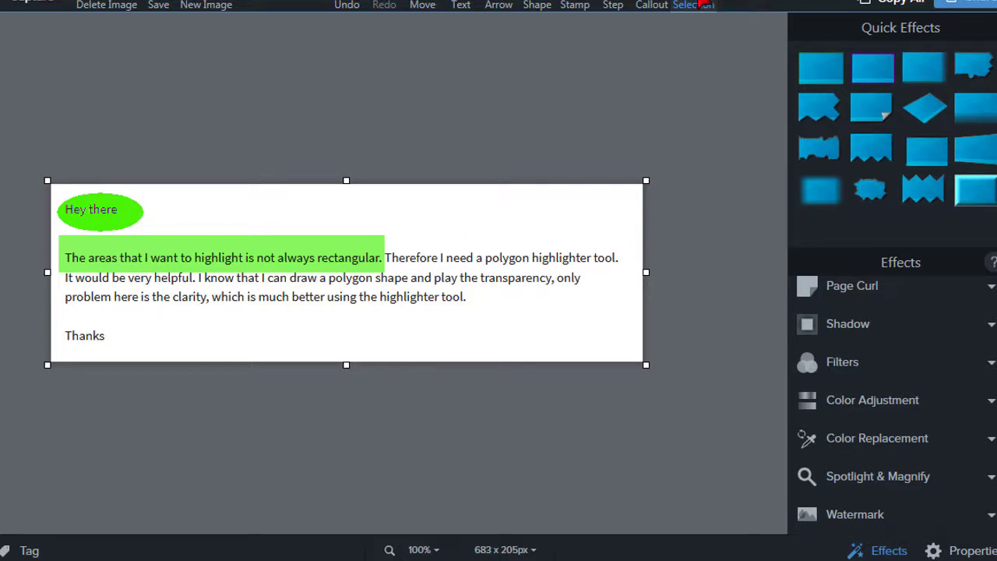
Draw a polygon selection over the sentences right of the green highlight, down to Thanks
left_click(972, 550)
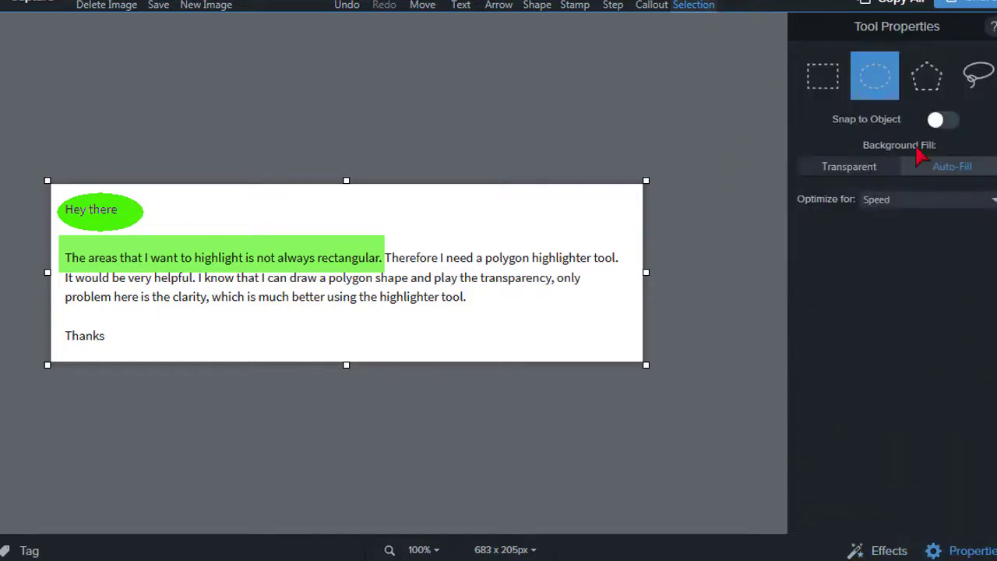
left_click(931, 75)
left_click(433, 235)
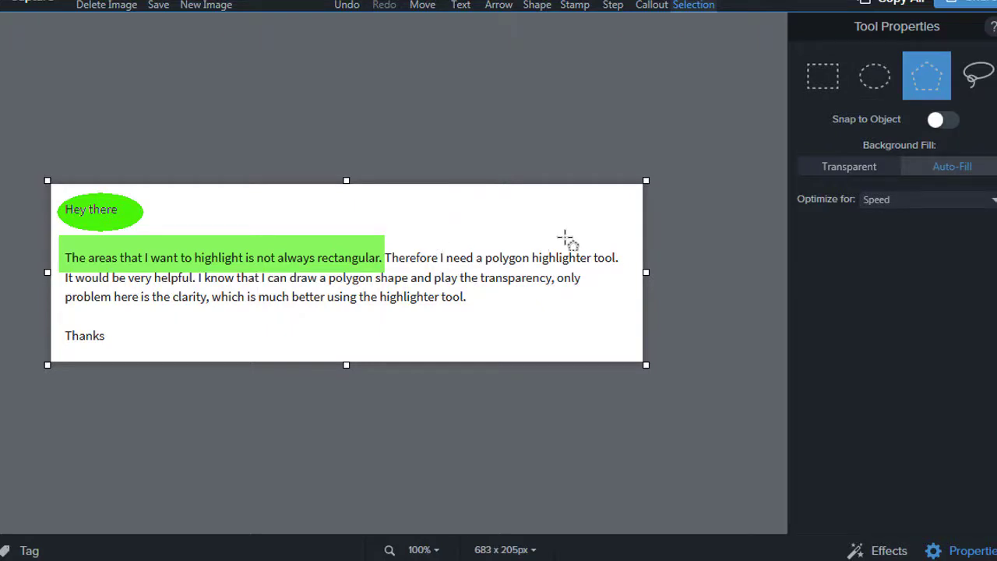
left_click(629, 237)
left_click(628, 285)
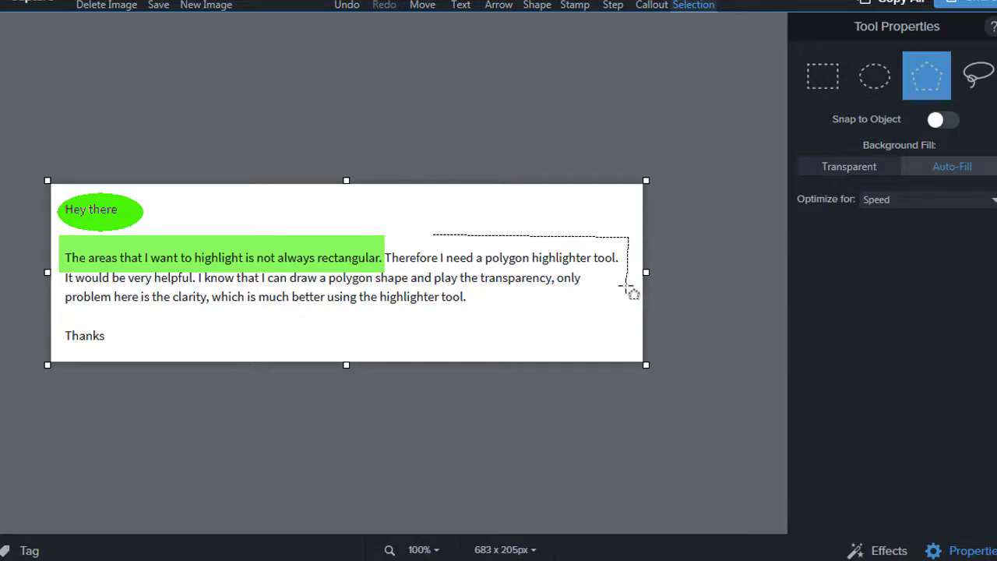
left_click(478, 299)
left_click(366, 331)
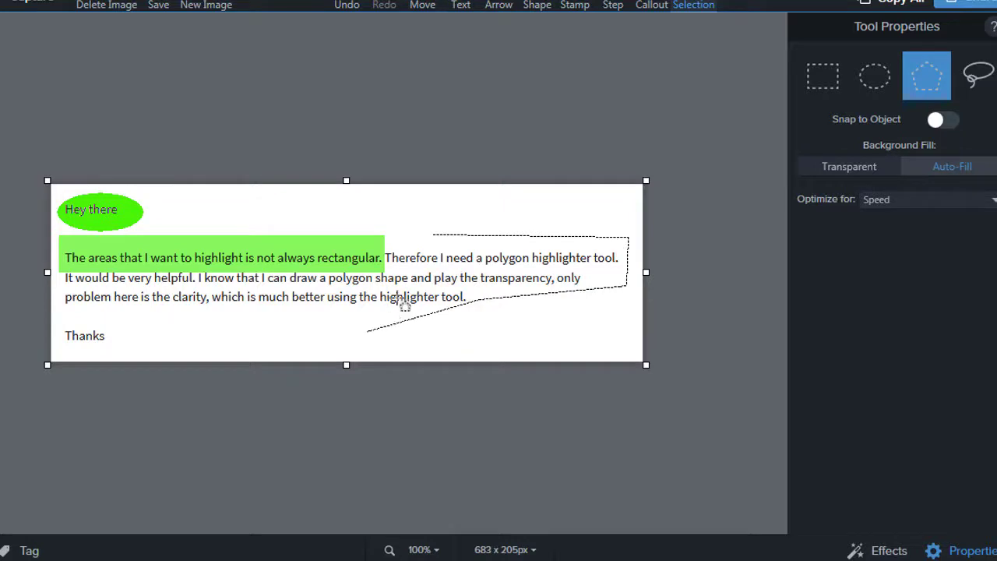
left_click(416, 234)
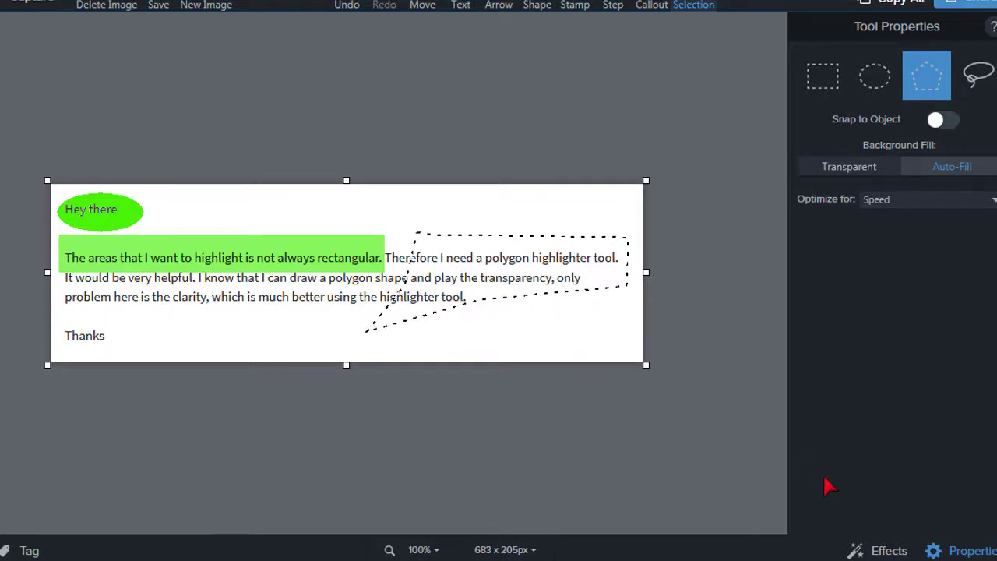
Apply yellow Color Replacement to the polygon selection
left_click(888, 550)
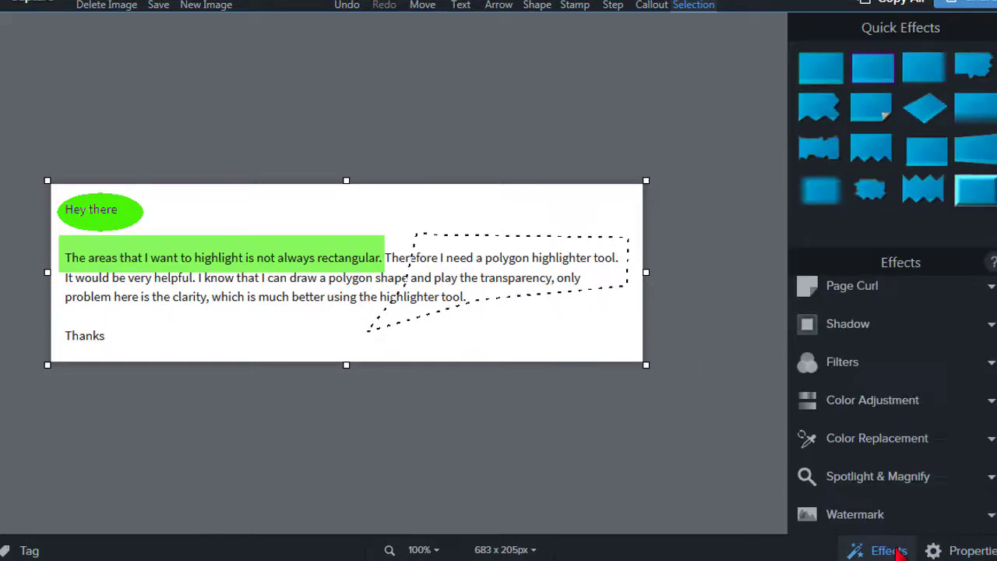
left_click(917, 444)
left_click(932, 488)
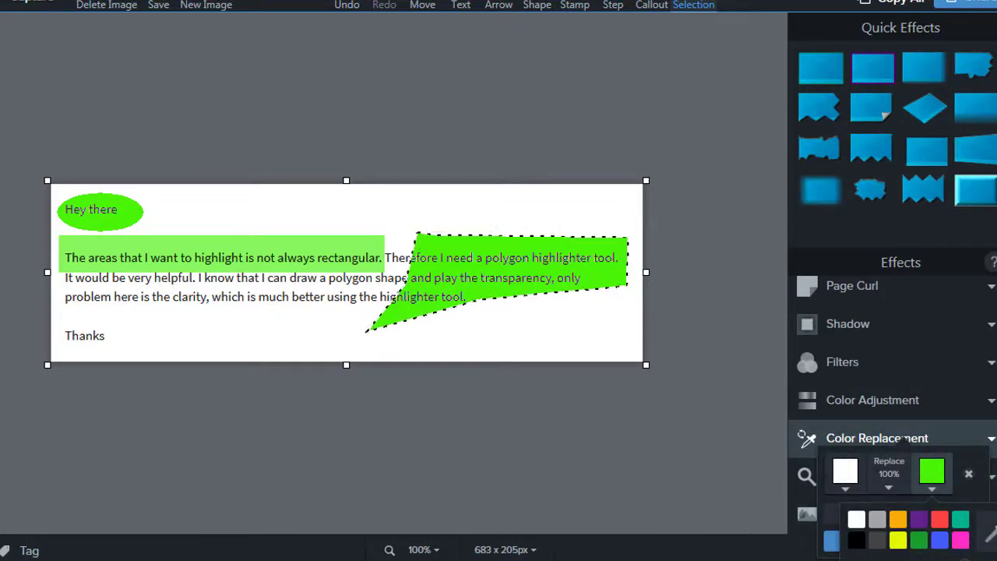
left_click(900, 541)
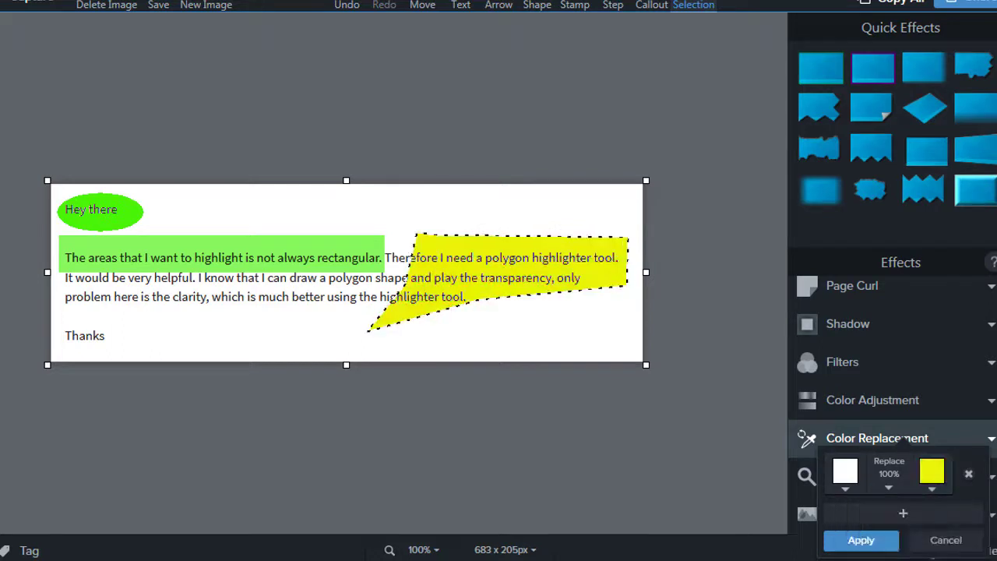
left_click(879, 541)
left_click(662, 450)
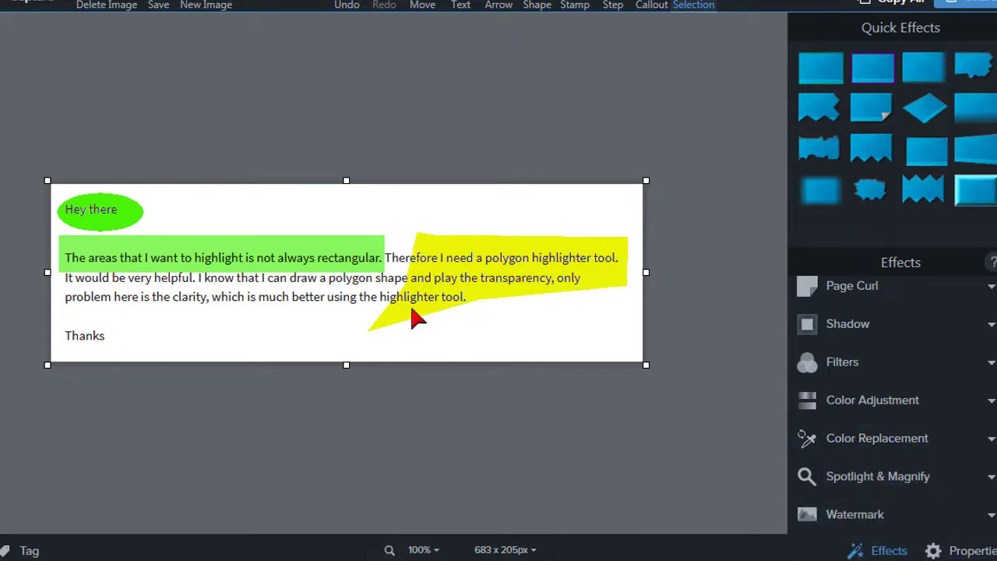